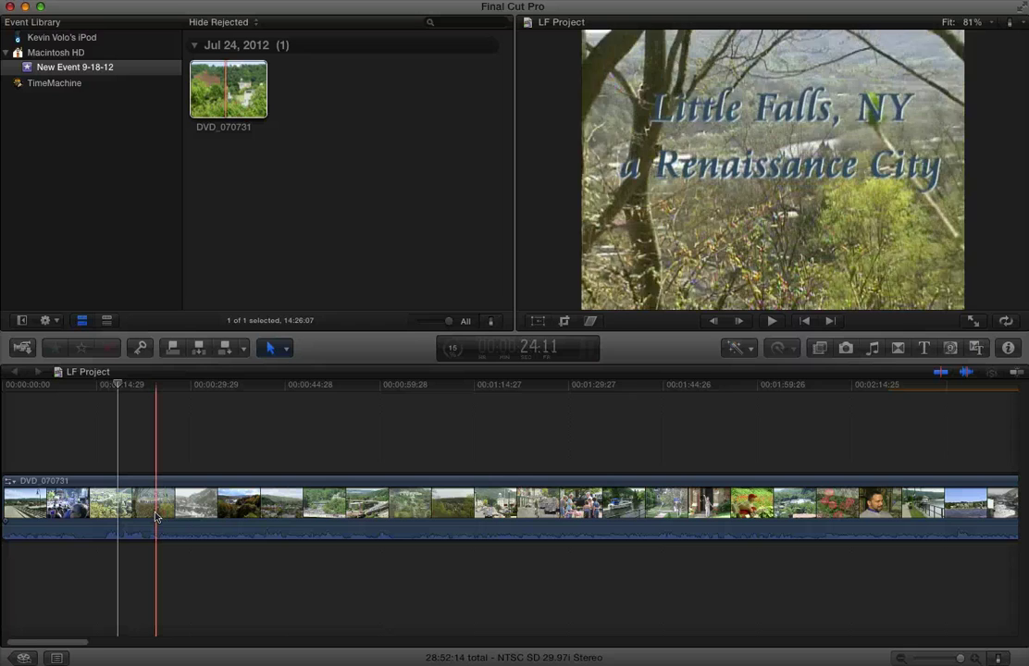
Preview the DVD_070731 source clip, then select its single clip in the LF Project timeline
click(156, 504)
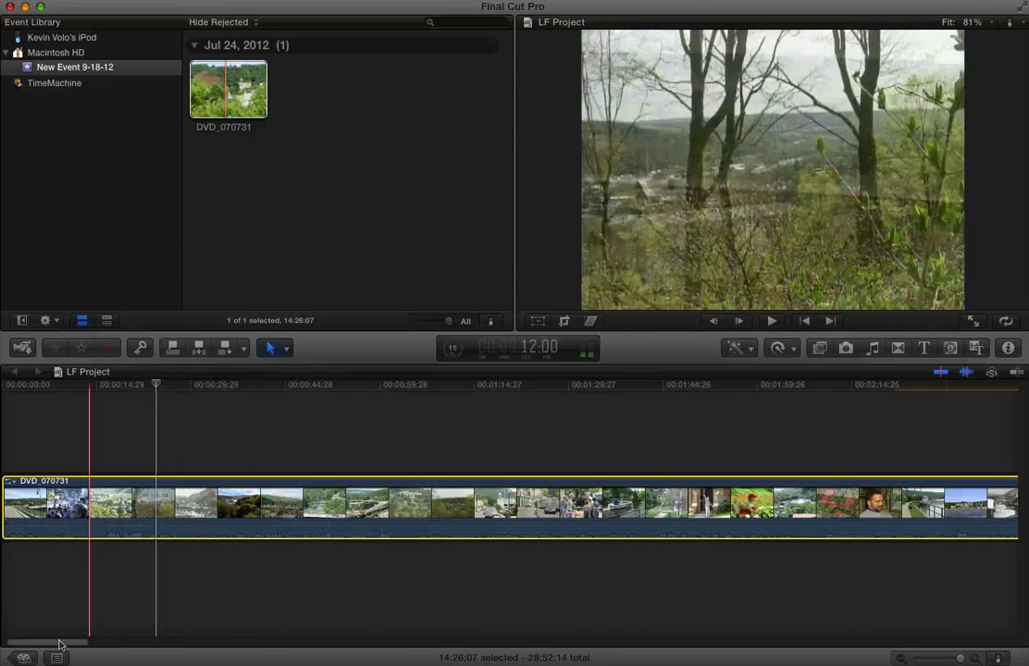
mouse_move(59, 642)
mouse_down()
mouse_move(499, 642)
mouse_move(492, 652)
mouse_move(27, 638)
mouse_up()
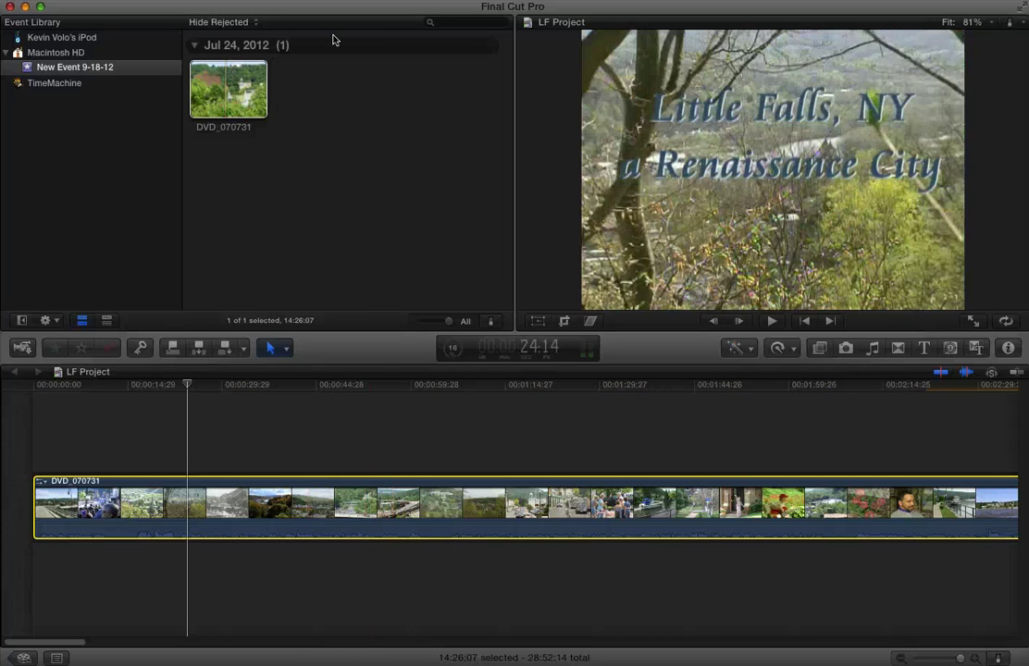
click(335, 38)
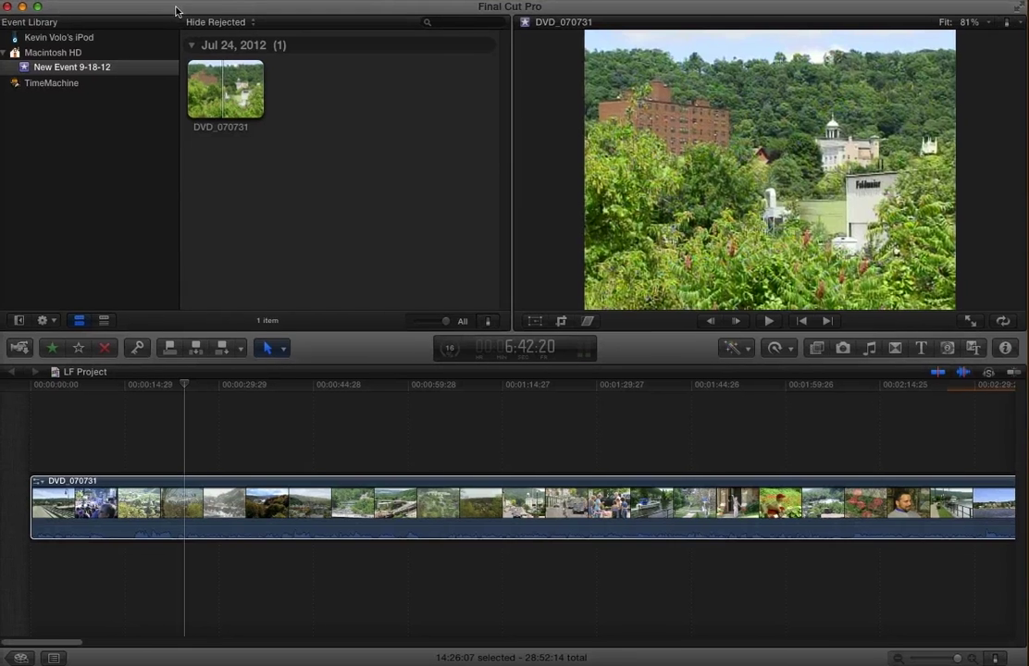
click(532, 504)
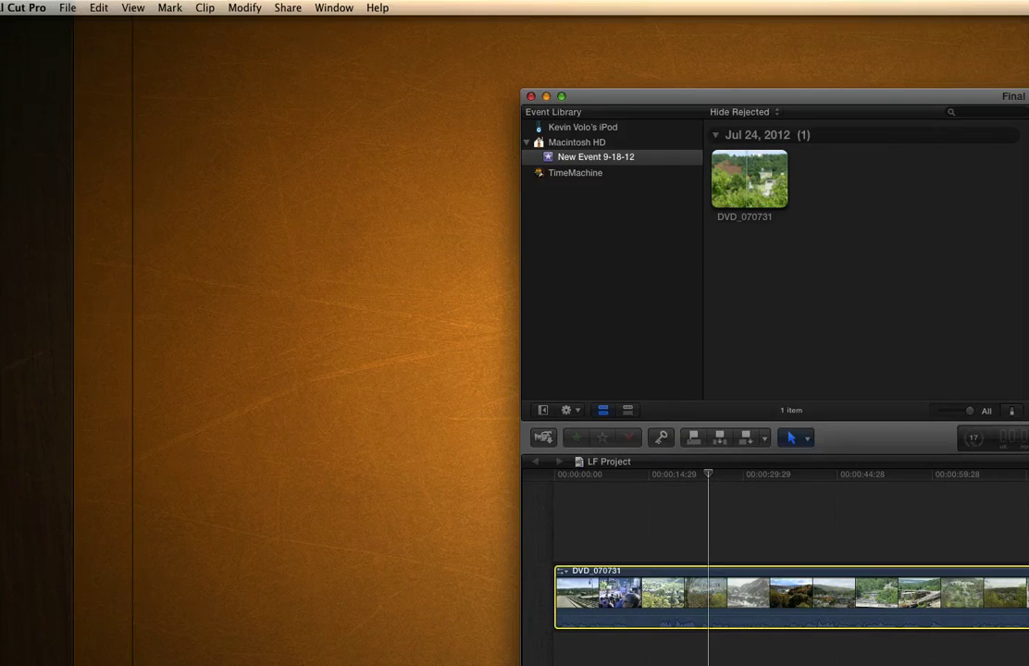
Open the Create a DVD of LF Project settings via Share > DVD
click(288, 8)
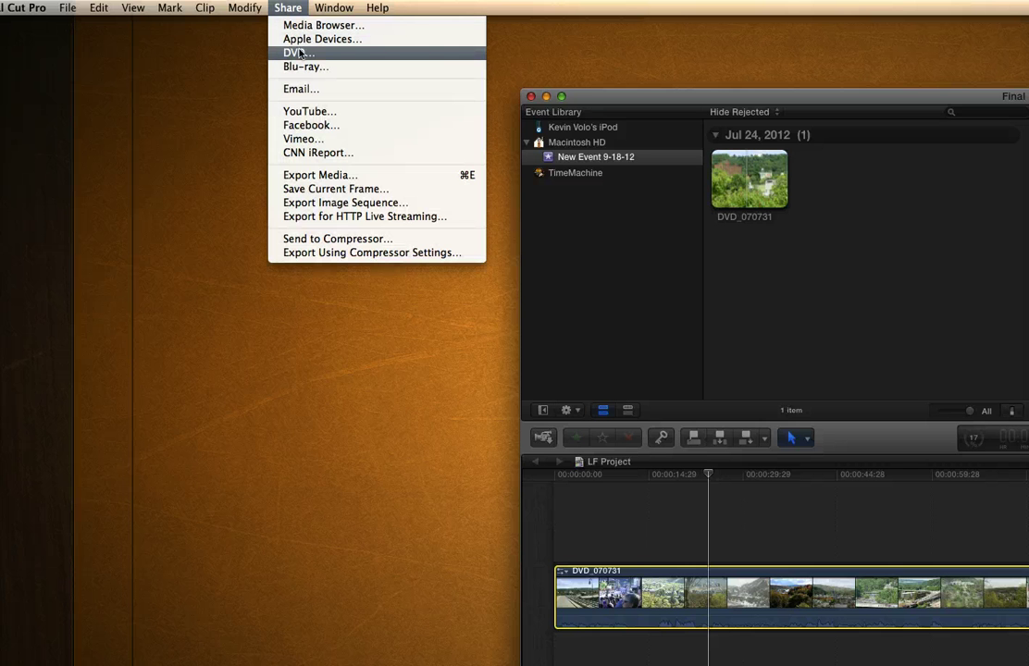
click(300, 53)
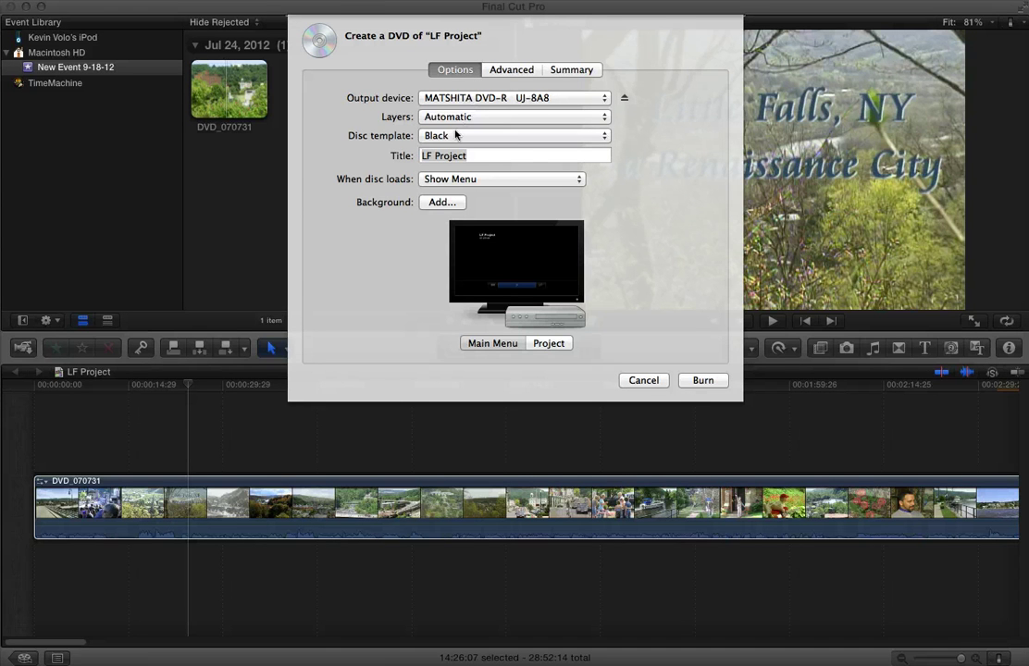
Try the White disc template, revert to Black, and select the LF Project title field
click(453, 136)
click(454, 136)
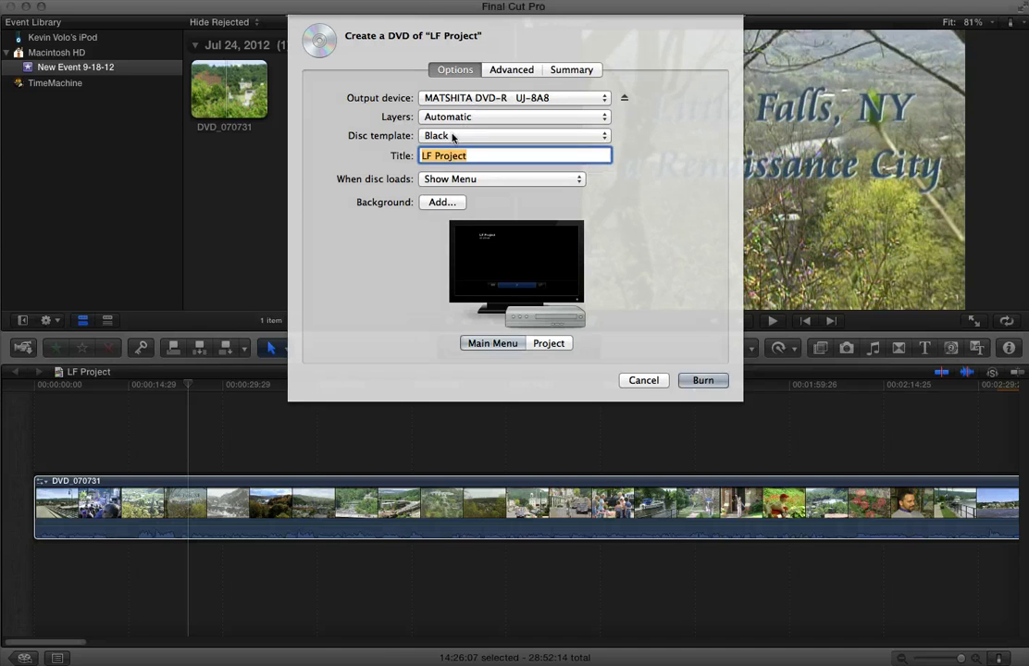
click(443, 148)
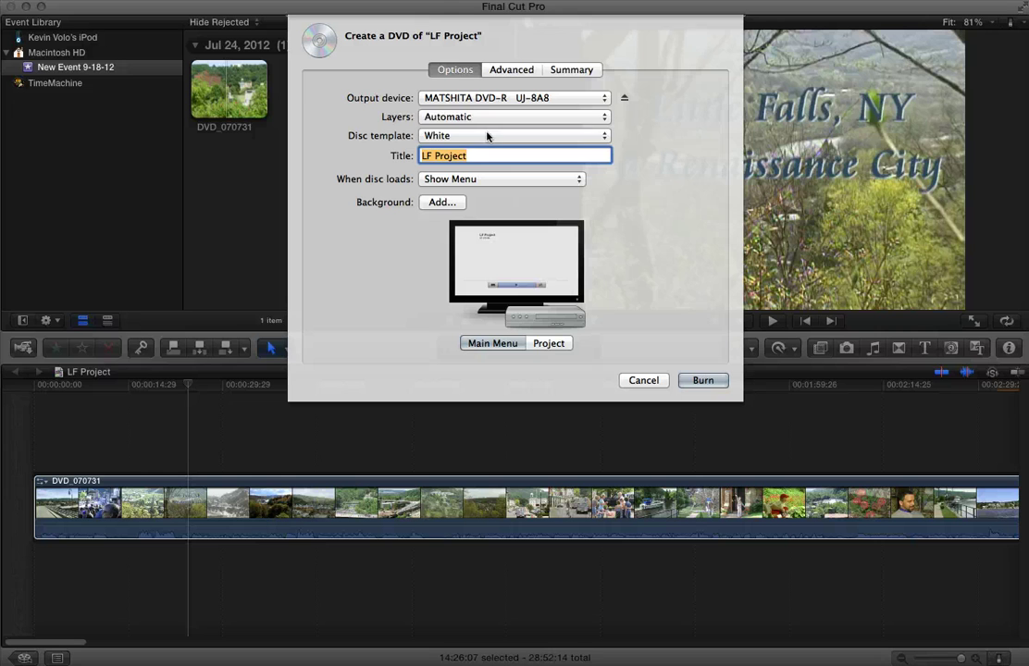
click(425, 135)
click(426, 122)
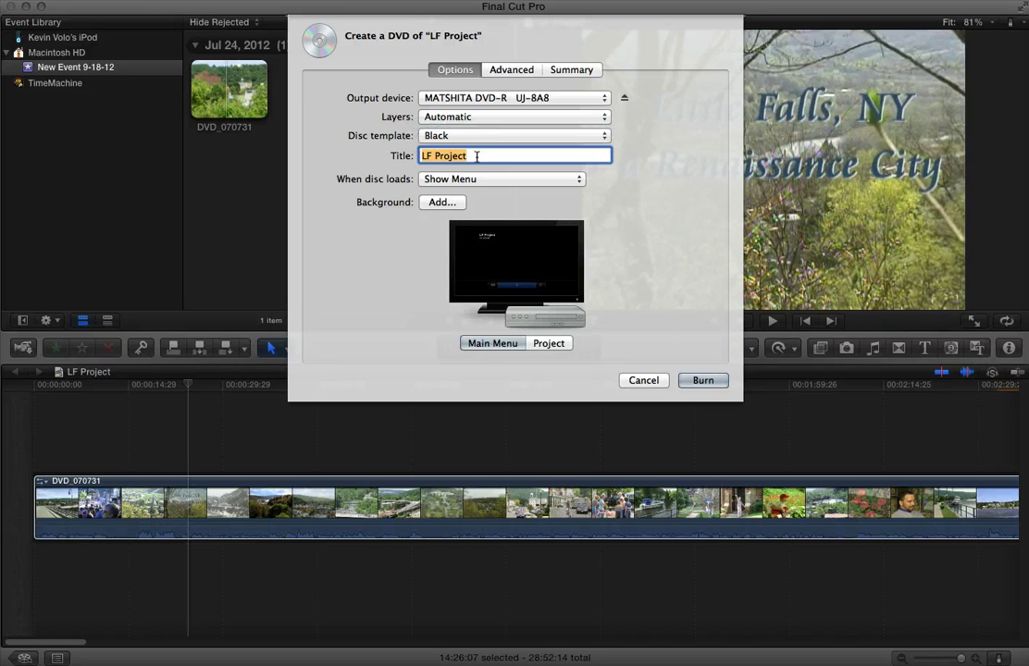
click(462, 156)
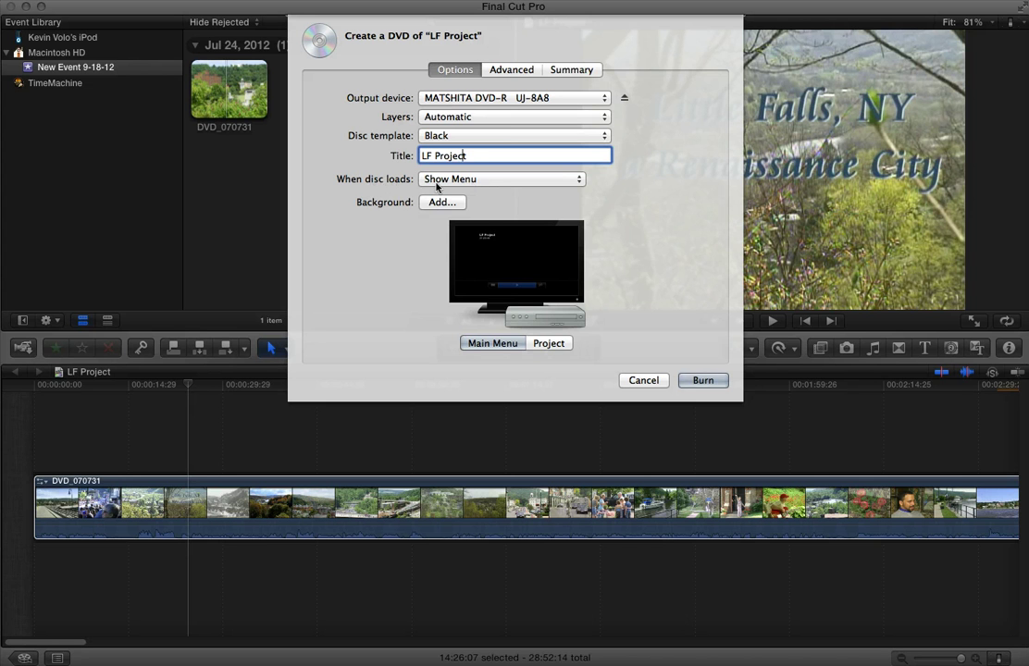
Set When disc loads to Play Movie
click(440, 180)
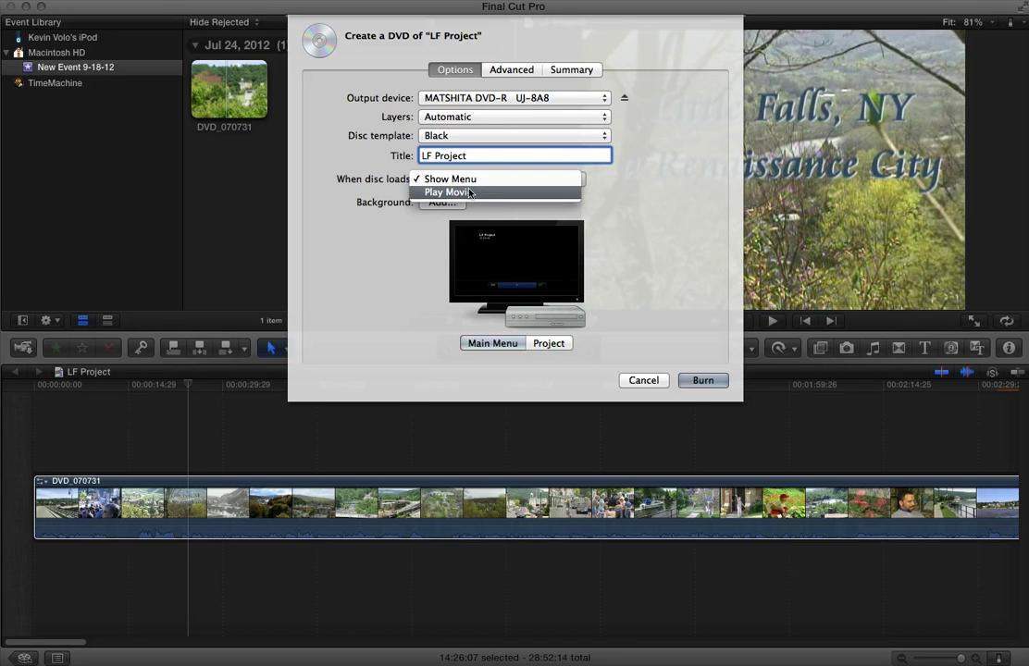
click(440, 192)
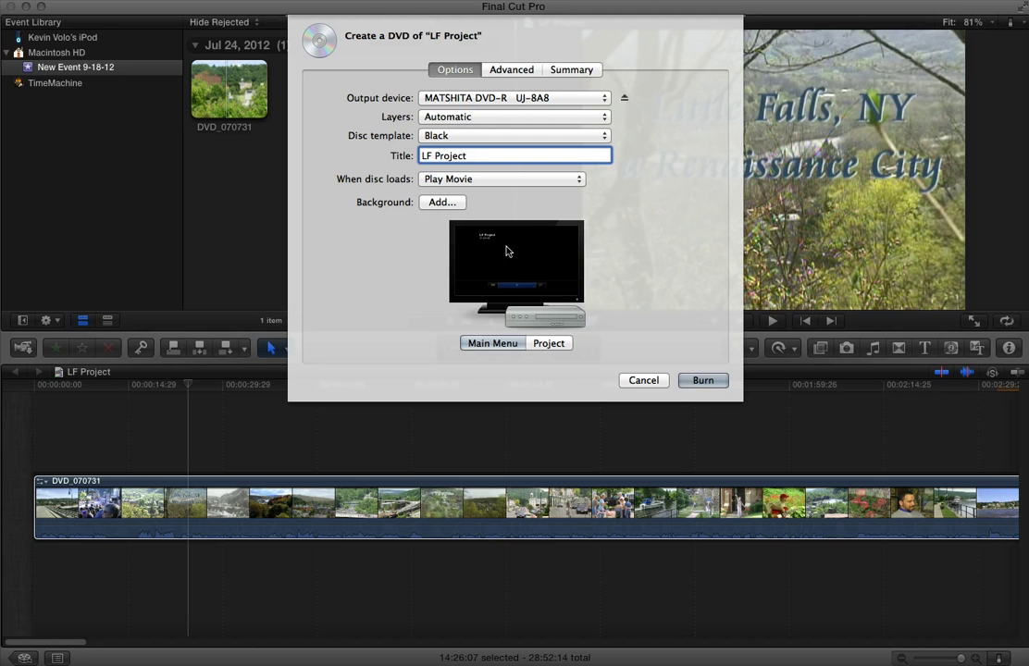
click(488, 182)
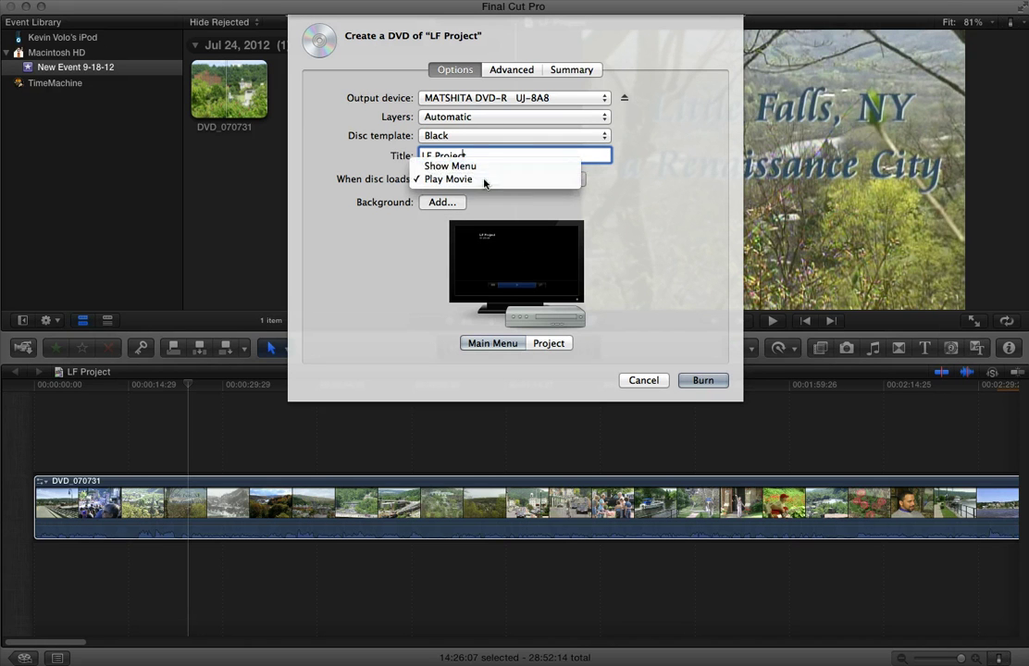
click(485, 180)
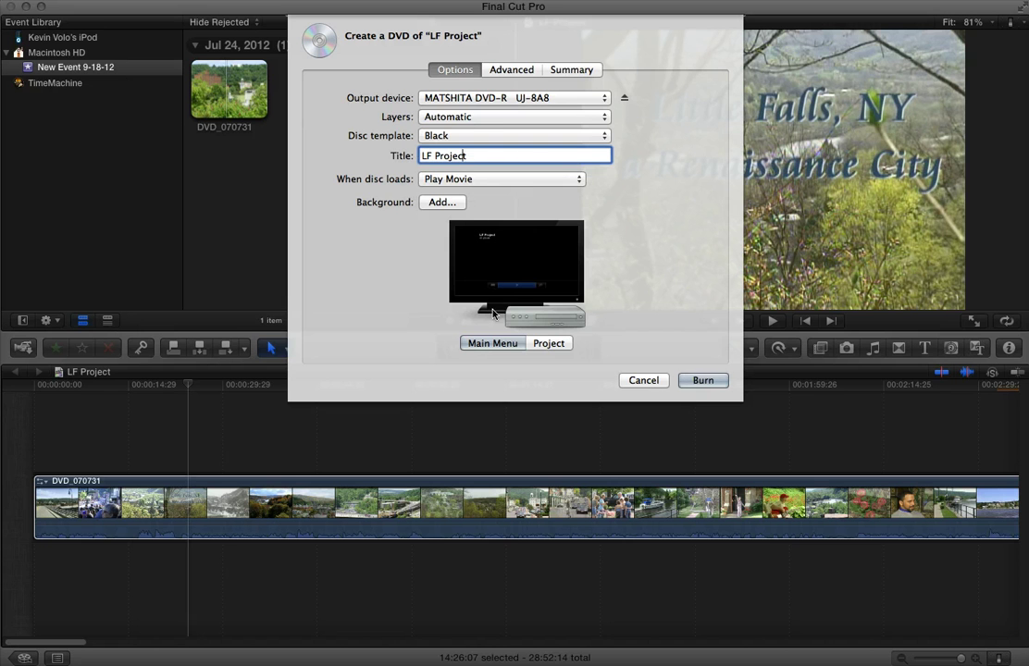
click(504, 69)
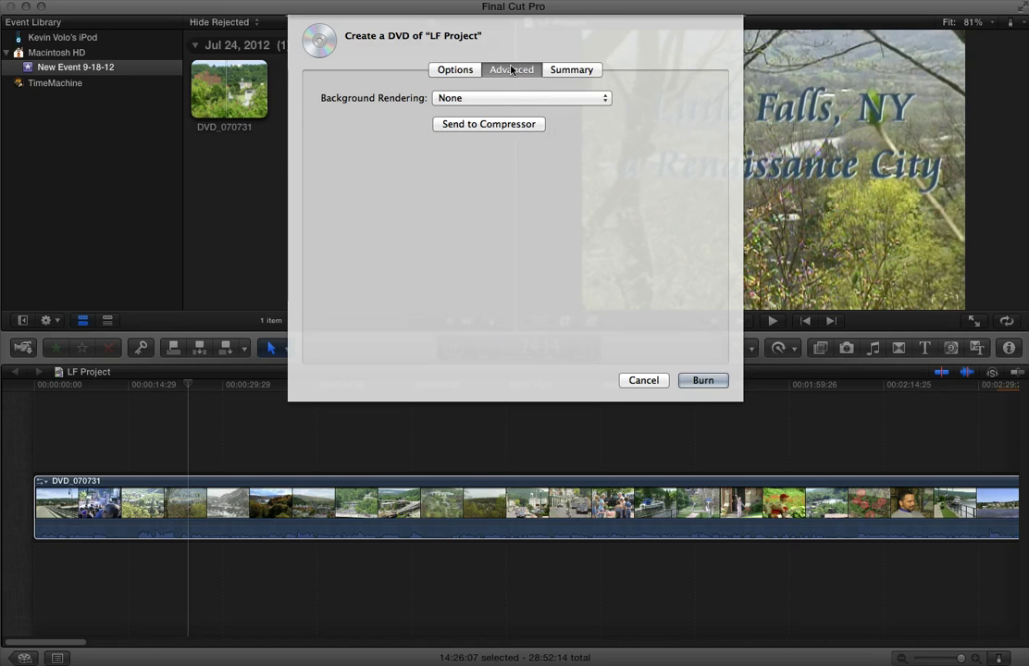
click(566, 70)
click(454, 69)
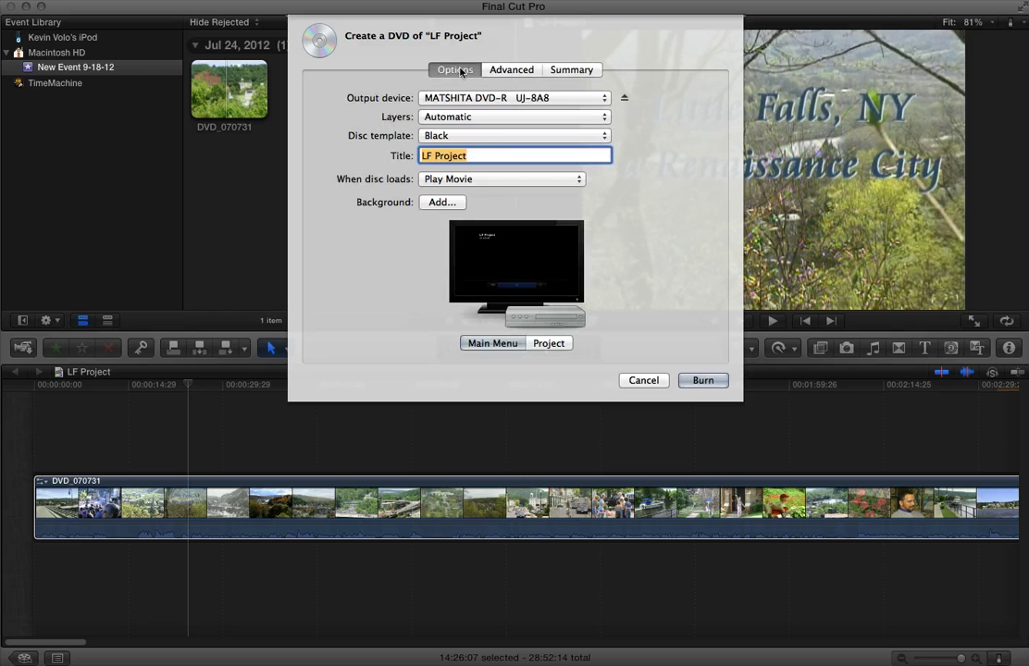
click(549, 344)
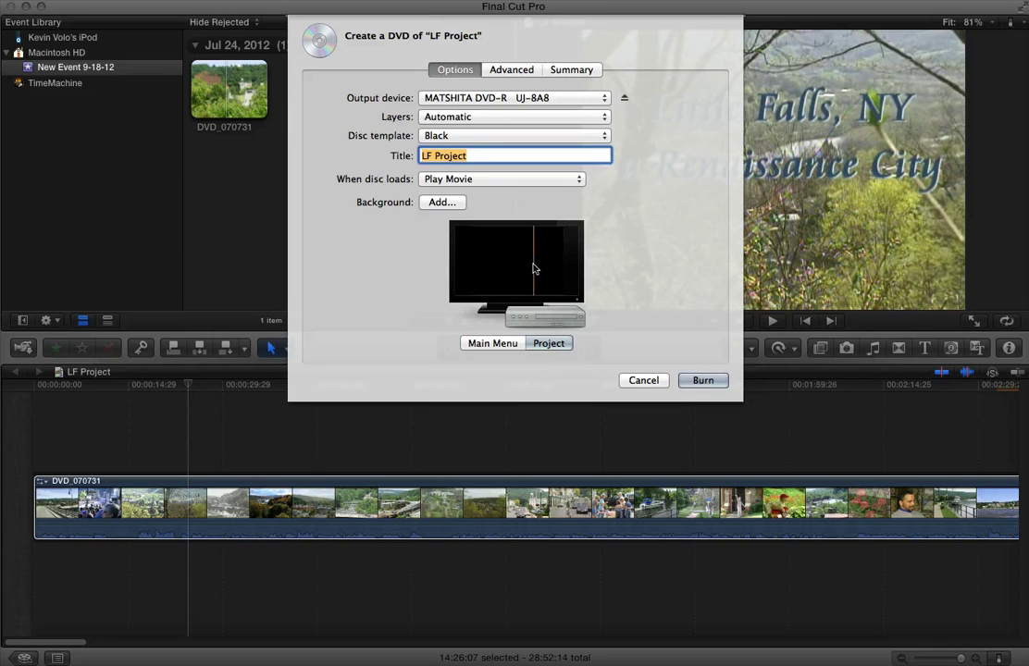
click(487, 343)
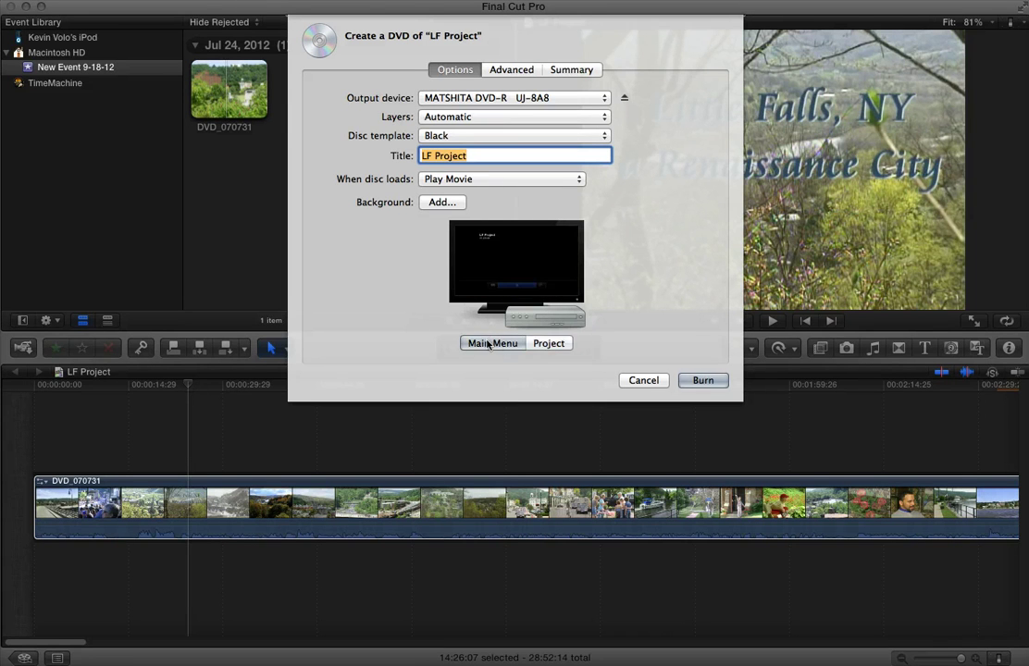
Start the DVD burn, then cancel it in Share Monitor and the Processing dialog
click(704, 381)
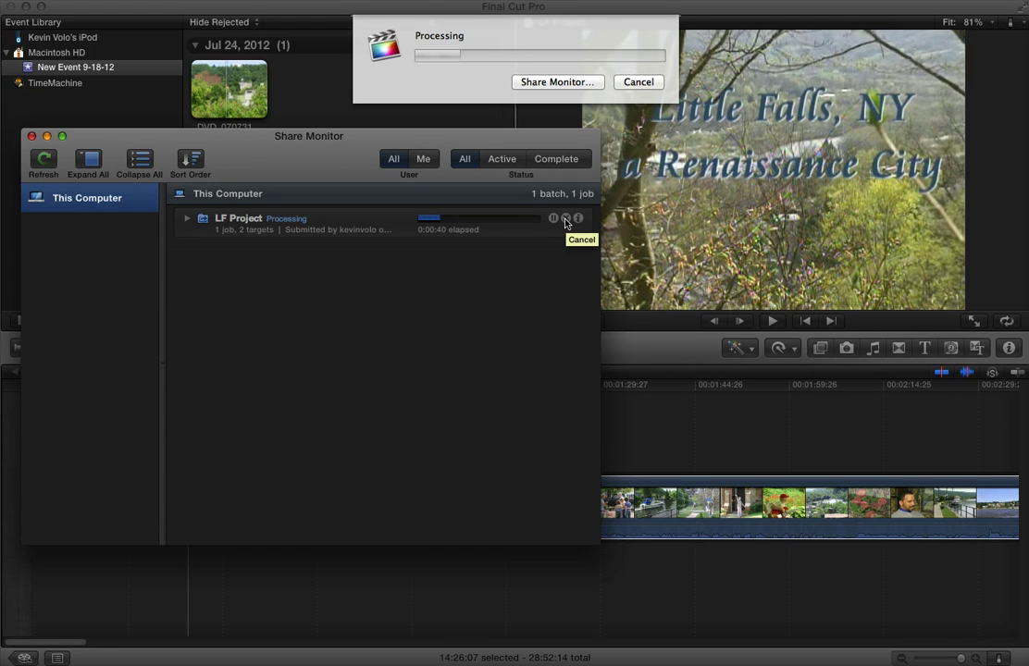
click(565, 220)
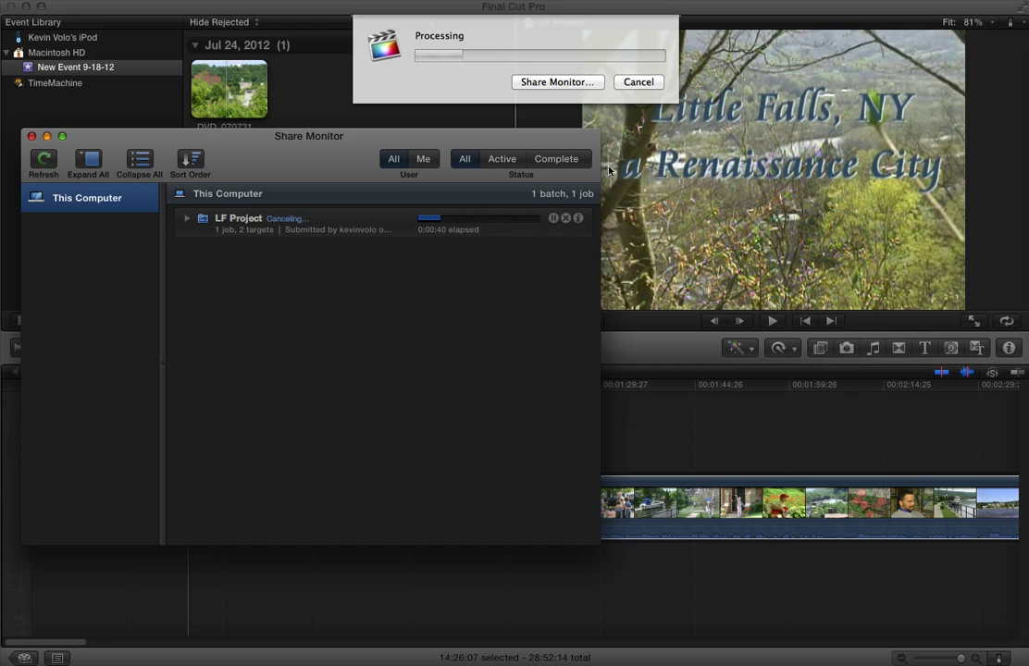
click(631, 82)
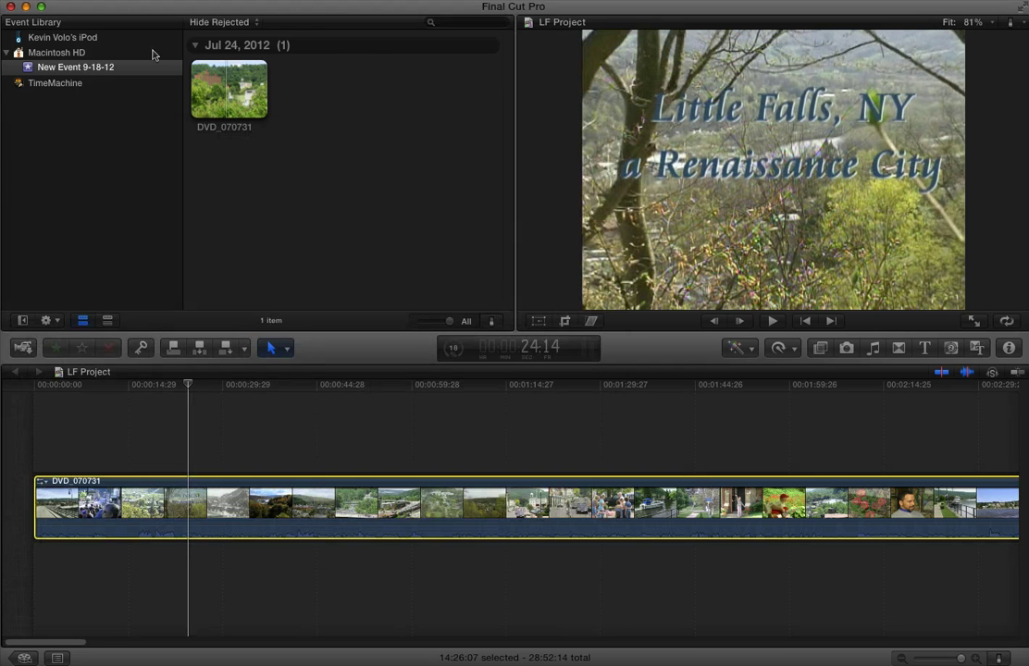